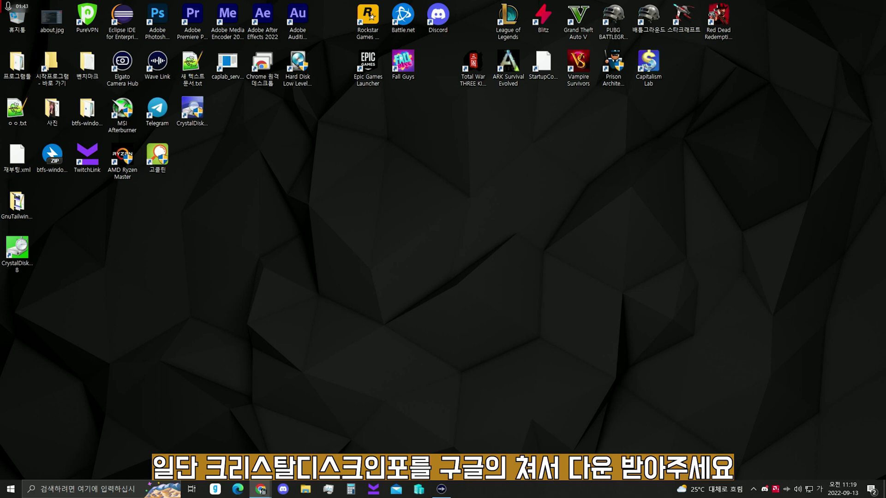
# Switch to Chrome, search Google for 크리스탈디스크인포, and open the CrystalDiskInfo for Windows page on Uptodown.
pyautogui.hotkey('alt', 'Tab')
pyautogui.write('크')
pyautogui.write('리스탈디스')
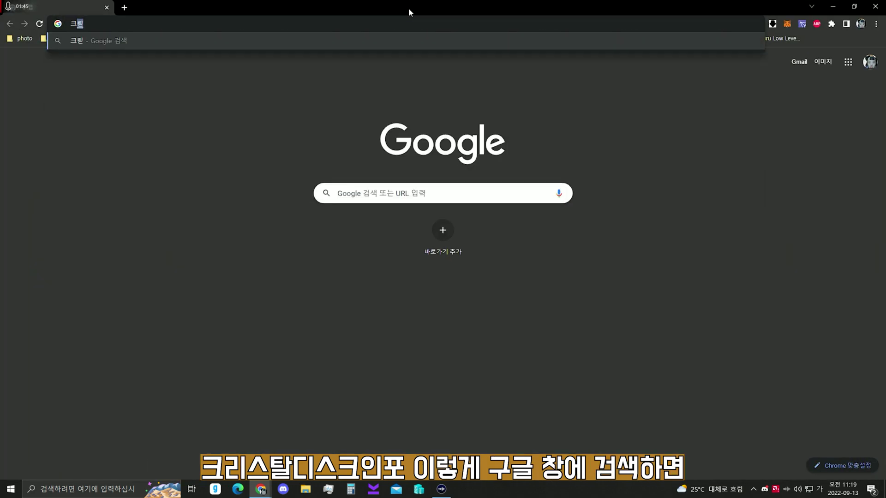
pyautogui.write('크인포')
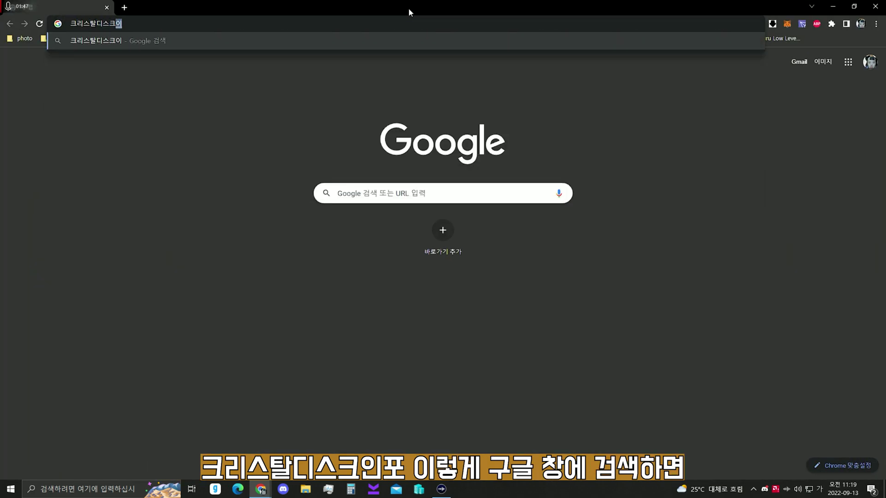
pyautogui.press('Return')
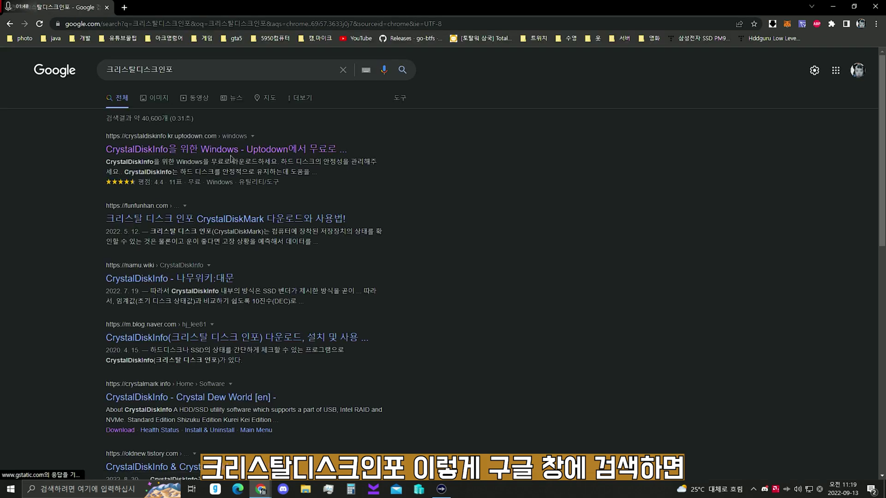
pyautogui.click(170, 151)
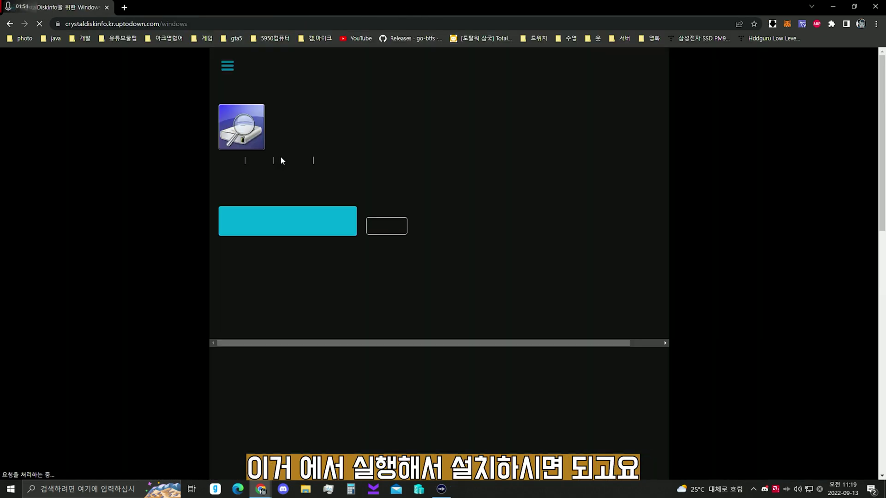
pyautogui.click(832, 7)
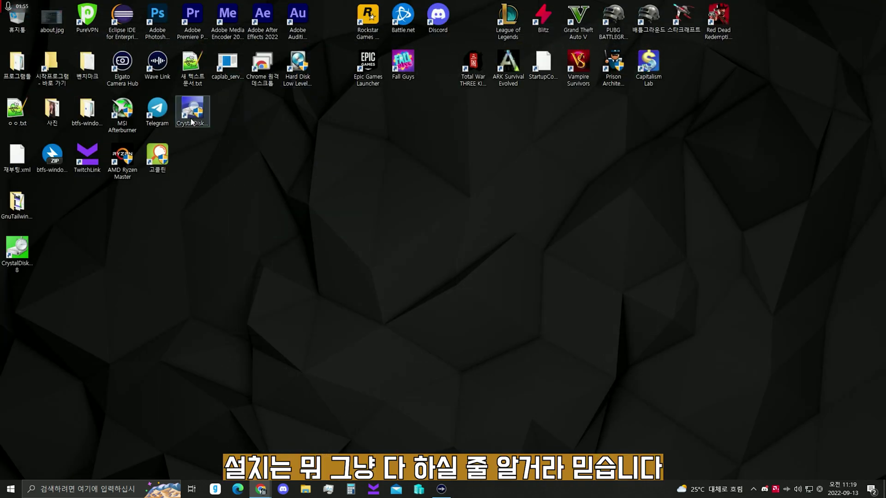
# Launch CrystalDiskInfo and display the details of the C: drive.
pyautogui.doubleClick(192, 110)
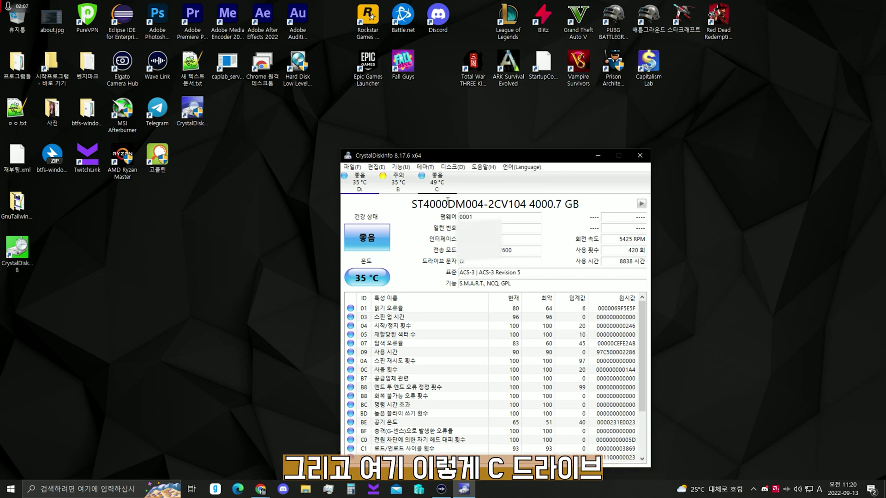
pyautogui.click(439, 189)
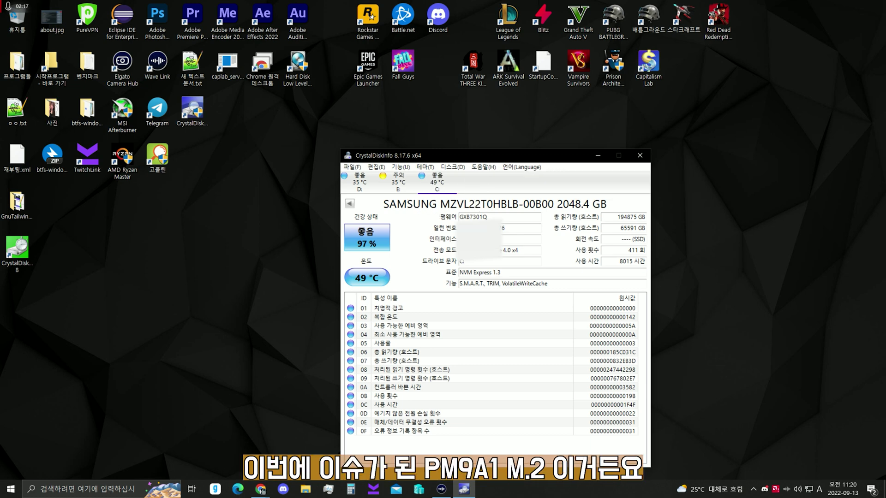
pyautogui.hotkey('alt', 'Tab')
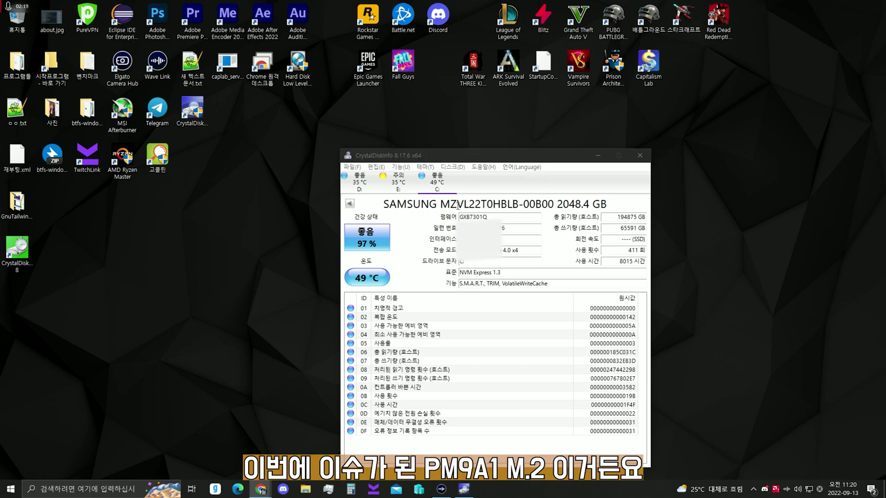
pyautogui.click(457, 205)
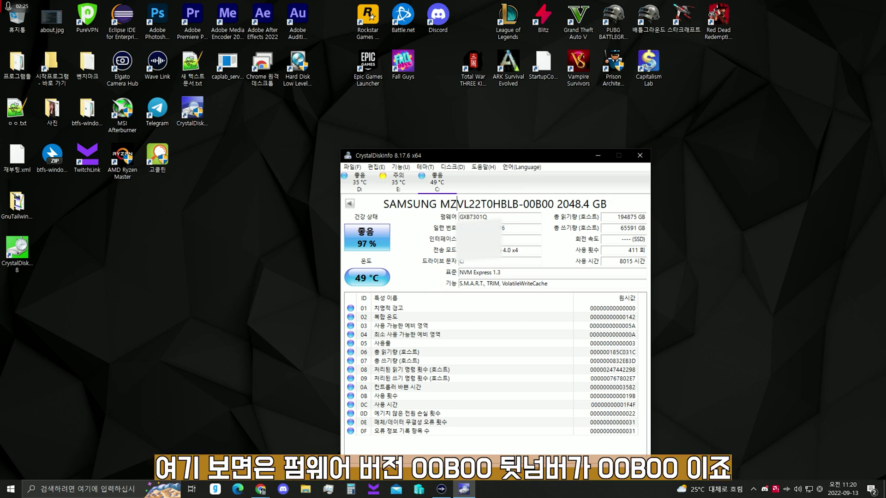
# Check the C: drive's model suffix and firmware version, and close CrystalDiskInfo.
pyautogui.moveTo(523, 215); pyautogui.dragTo(458, 218)
pyautogui.moveTo(554, 204); pyautogui.dragTo(523, 204)
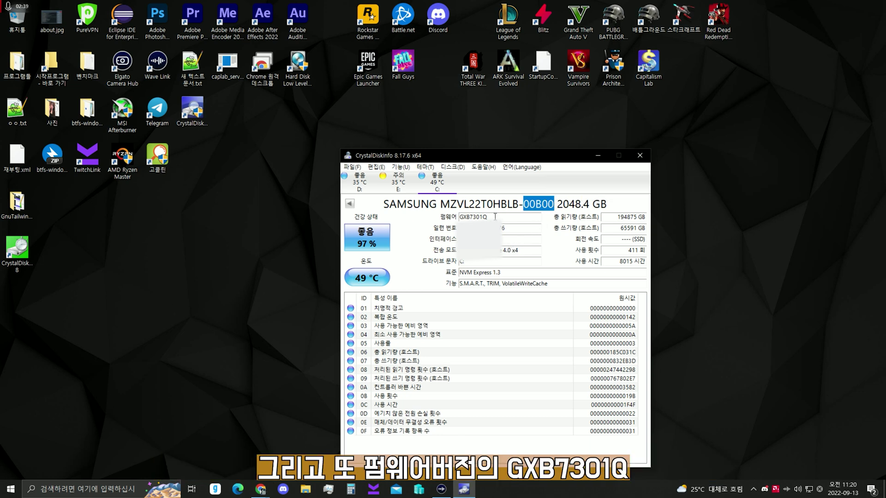
pyautogui.moveTo(495, 216); pyautogui.dragTo(441, 224)
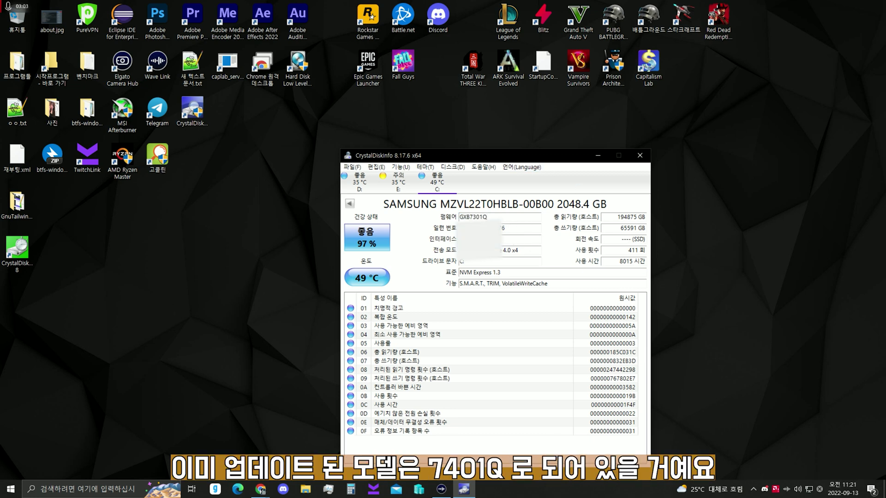
pyautogui.moveTo(469, 217); pyautogui.dragTo(492, 216)
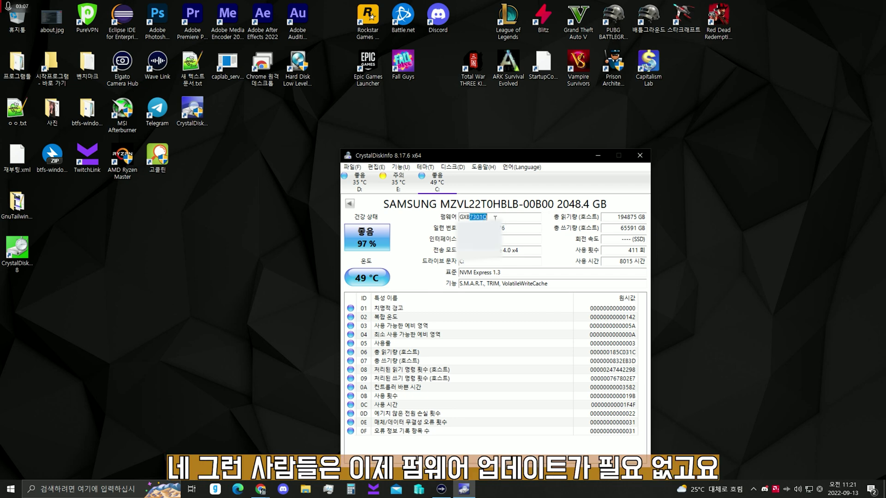
pyautogui.moveTo(492, 217)
pyautogui.mouseDown()
pyautogui.moveTo(467, 217)
pyautogui.moveTo(477, 218)
pyautogui.mouseUp()
pyautogui.doubleClick(503, 228)
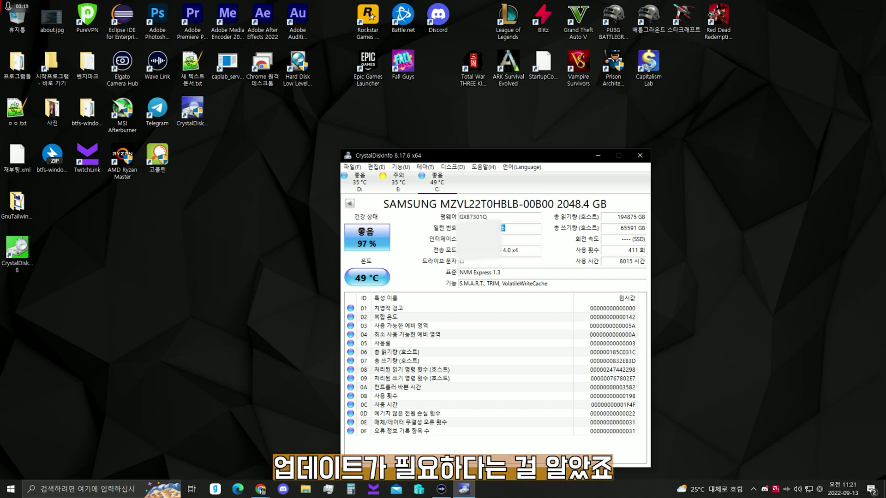
pyautogui.click(640, 156)
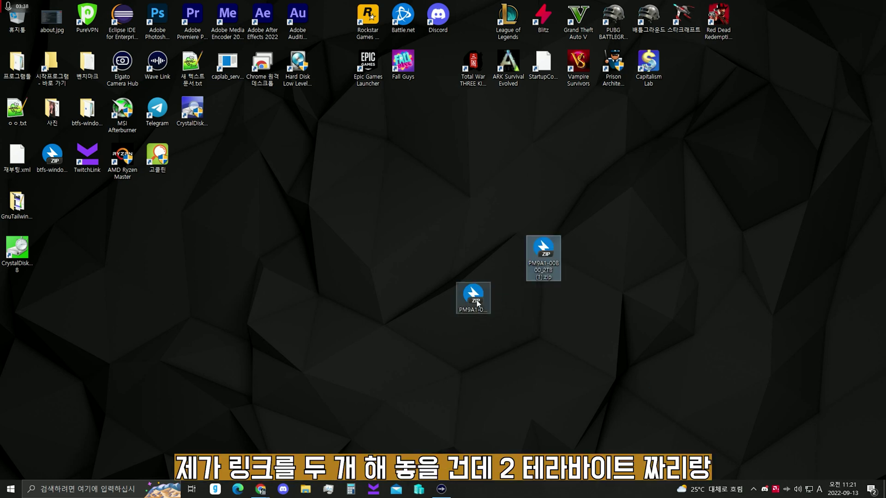
# Line up PM9A1-00B00_256GB_512GB_1TB.zip with the 2TB archive on the desktop and compare the capacities in their file names.
pyautogui.moveTo(477, 303); pyautogui.dragTo(477, 257)
pyautogui.click(548, 276)
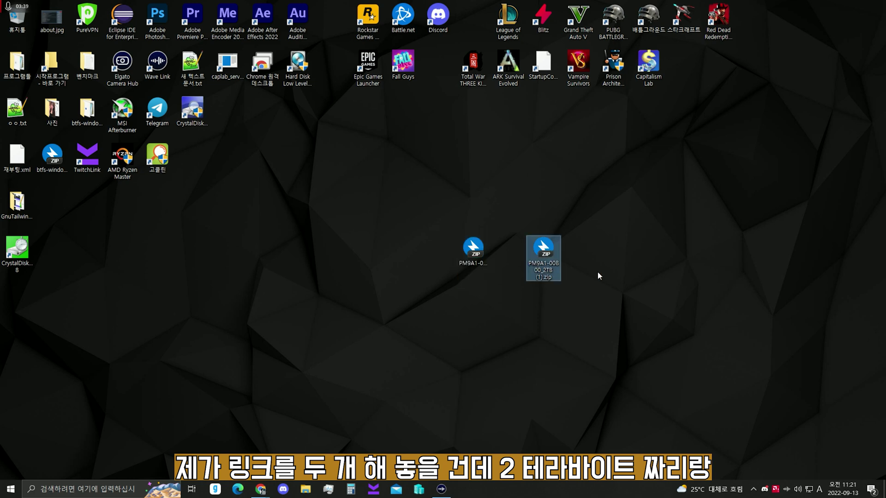
pyautogui.click(480, 270)
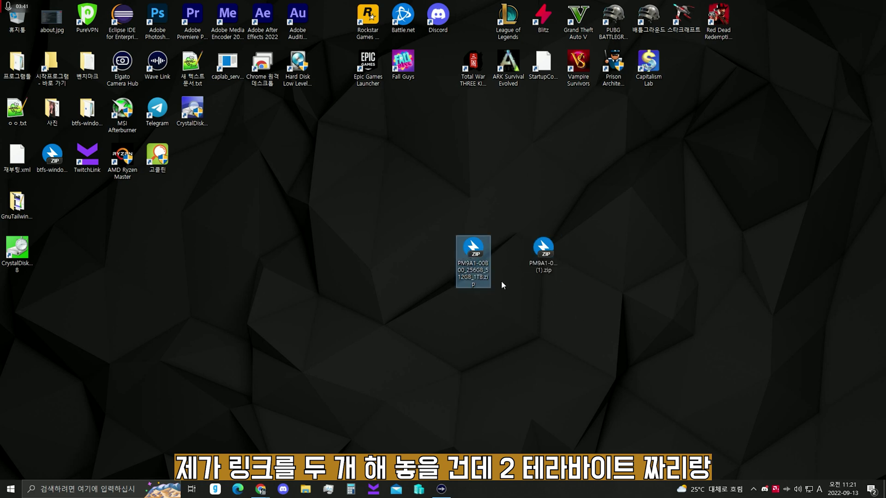
pyautogui.click(554, 272)
pyautogui.moveTo(610, 237); pyautogui.dragTo(526, 268)
pyautogui.moveTo(508, 206); pyautogui.dragTo(461, 295)
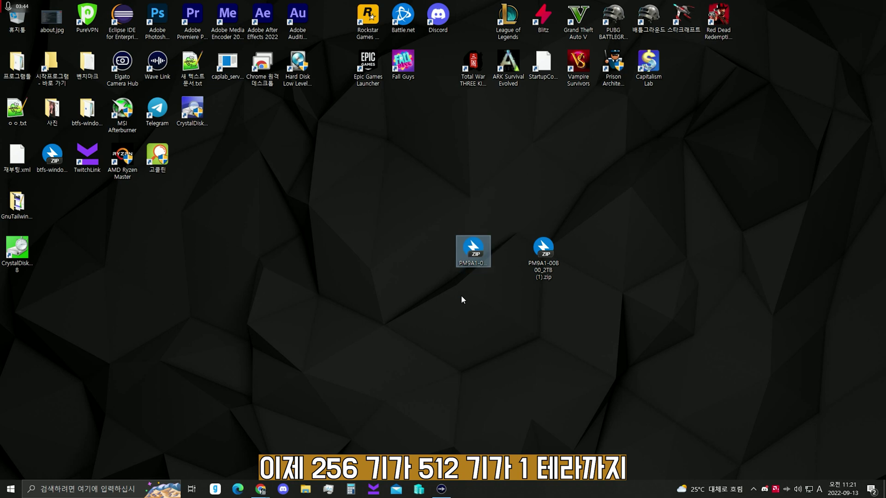
pyautogui.click(474, 275)
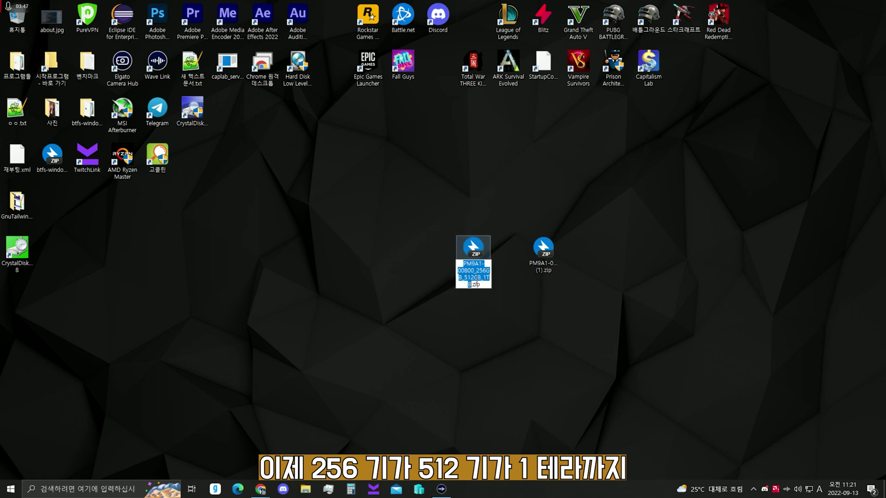
pyautogui.click(469, 284)
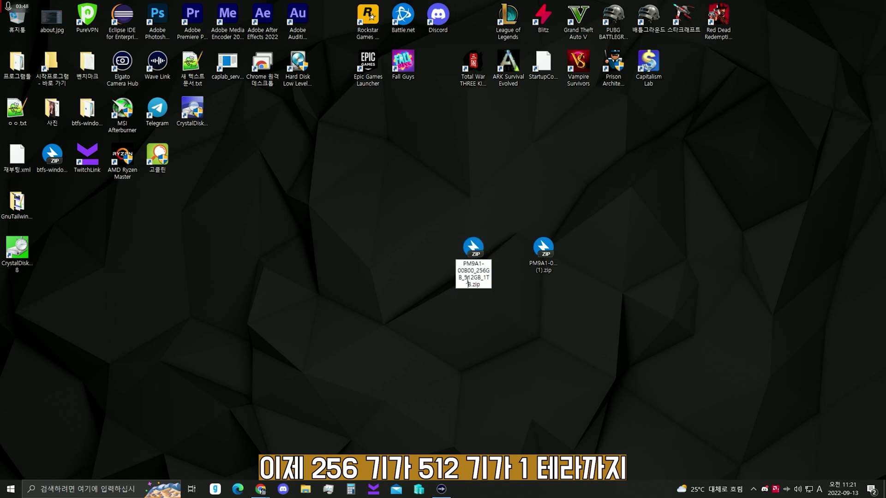
pyautogui.click(511, 307)
# Extract PM9A1-00B00_2TB (1).zip into a folder of its own name and place that folder beside the archives on the desktop.
pyautogui.moveTo(557, 222); pyautogui.dragTo(517, 266)
pyautogui.rightClick(515, 263)
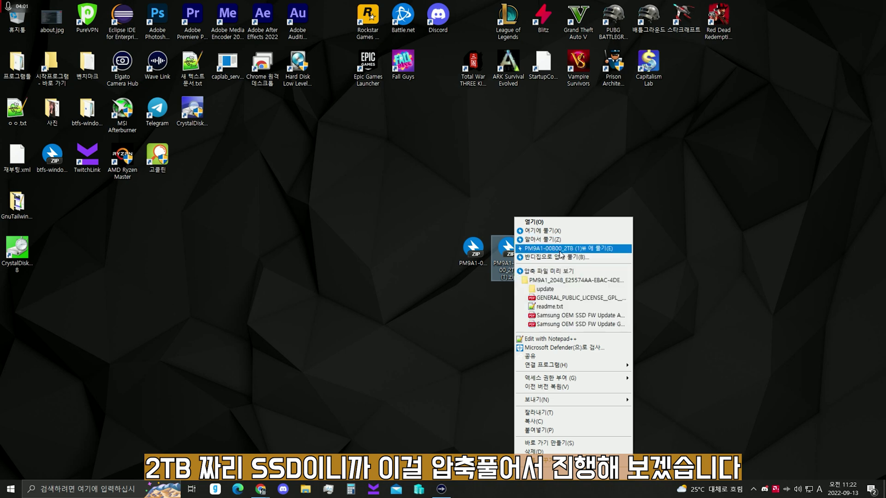
pyautogui.click(559, 250)
pyautogui.moveTo(17, 297); pyautogui.dragTo(543, 251)
# Copy the update folder from the extracted PM9A1_2048 folder to the root of the C: drive and close the window.
pyautogui.doubleClick(543, 249)
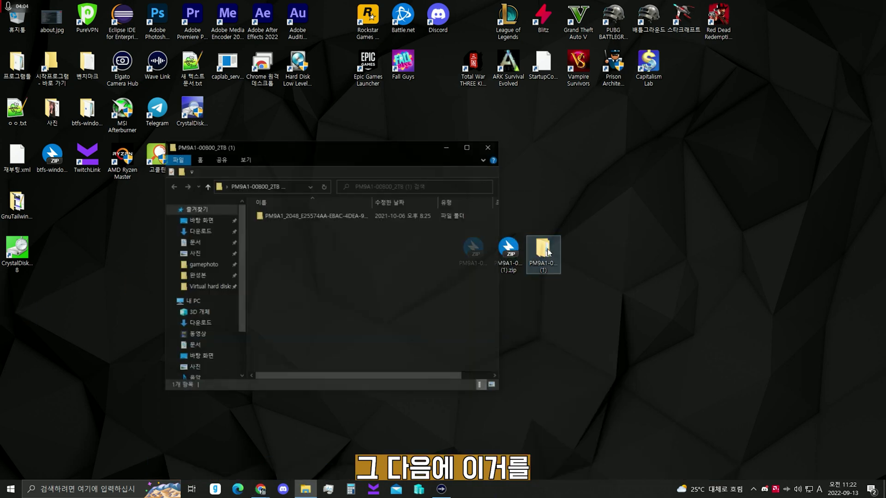
pyautogui.doubleClick(281, 215)
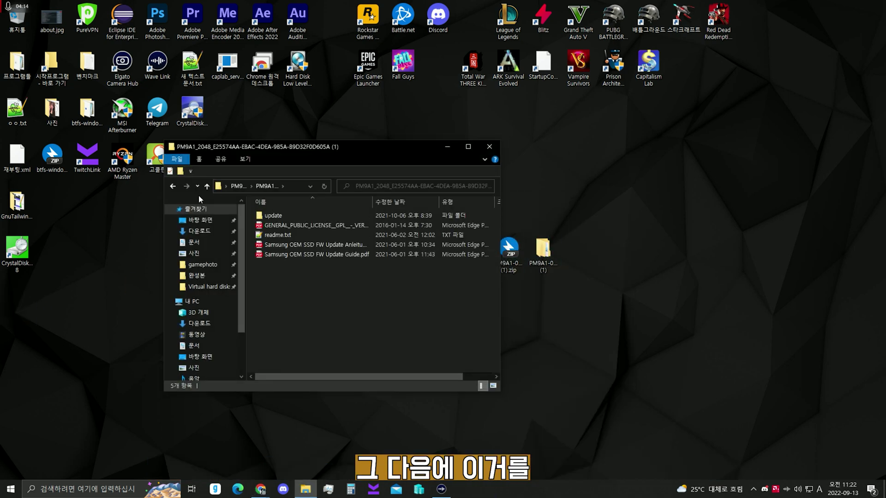
pyautogui.click(288, 216)
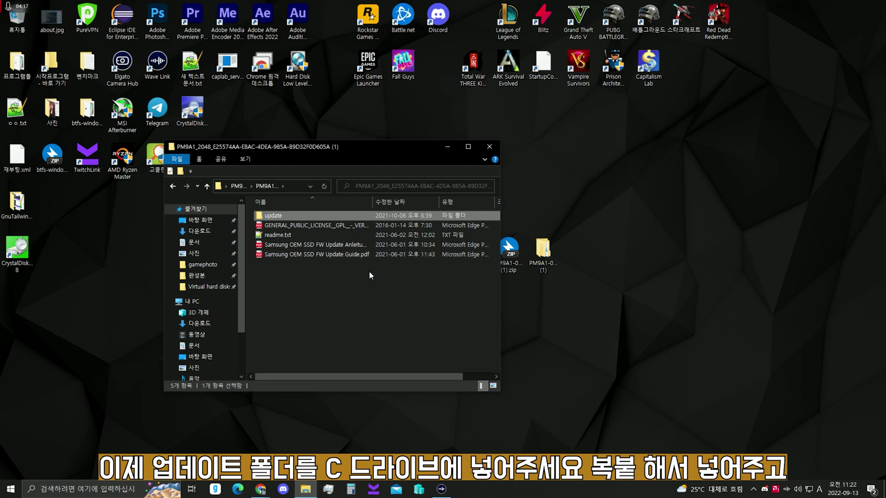
pyautogui.scroll(-2, 213, 370)
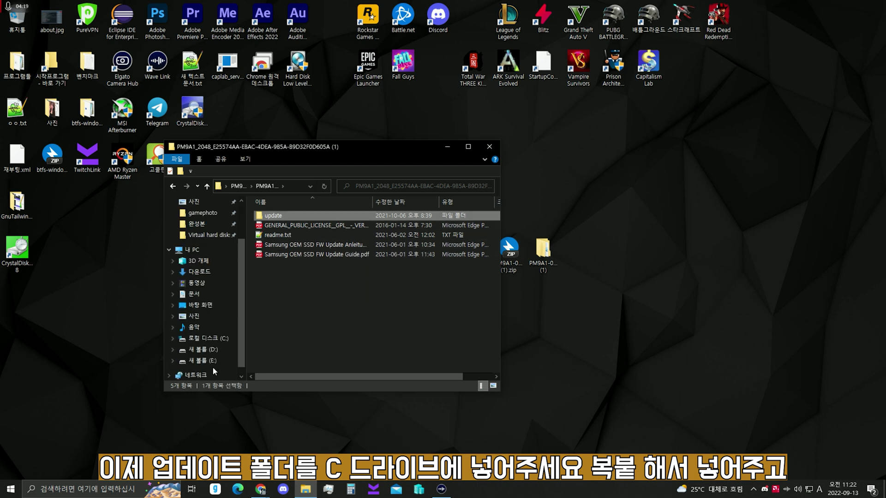
pyautogui.click(208, 338)
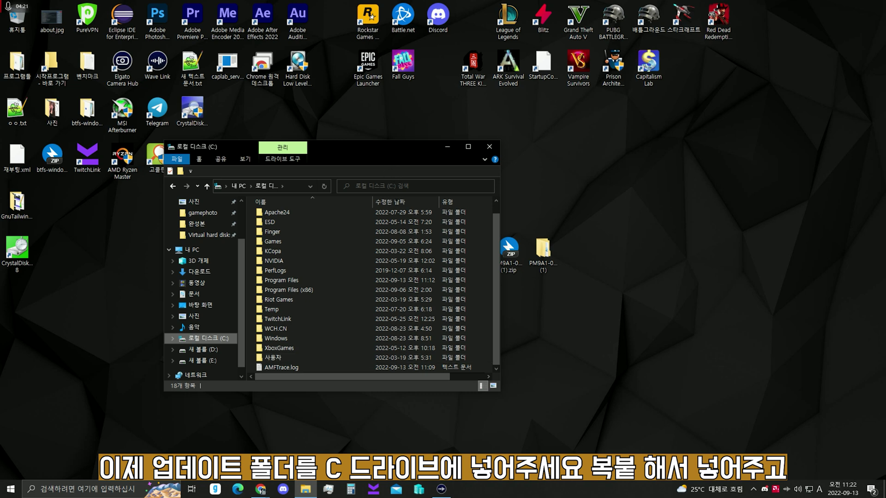
pyautogui.doubleClick(370, 150)
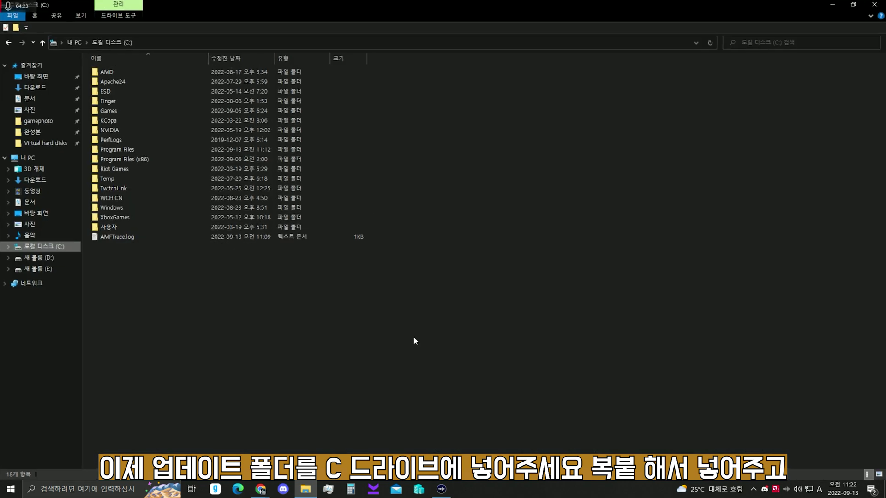
pyautogui.hotkey('ctrl', 'v')
pyautogui.moveTo(342, 5); pyautogui.dragTo(390, 119)
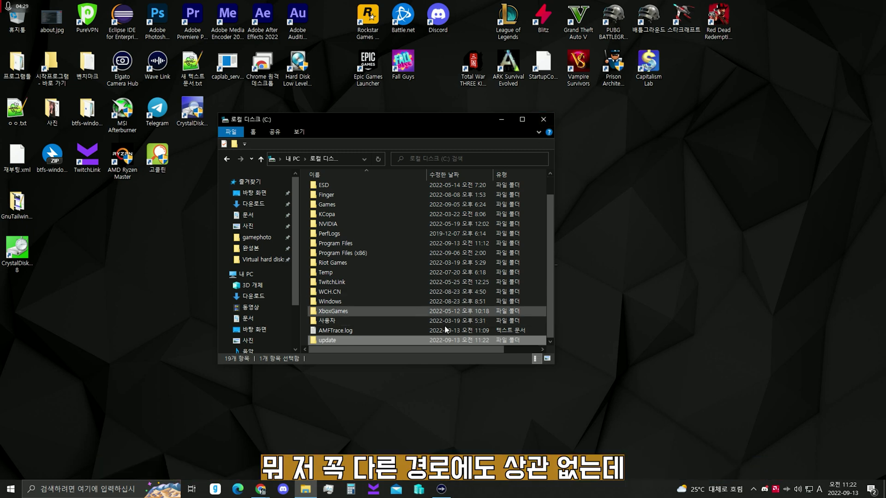
pyautogui.click(544, 120)
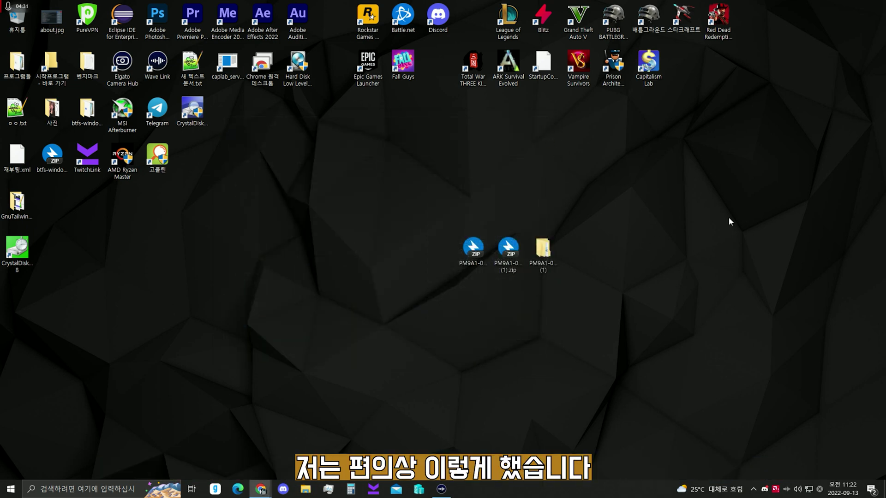
# Find cmd in the Windows search and start Command Prompt as administrator.
pyautogui.press('super')
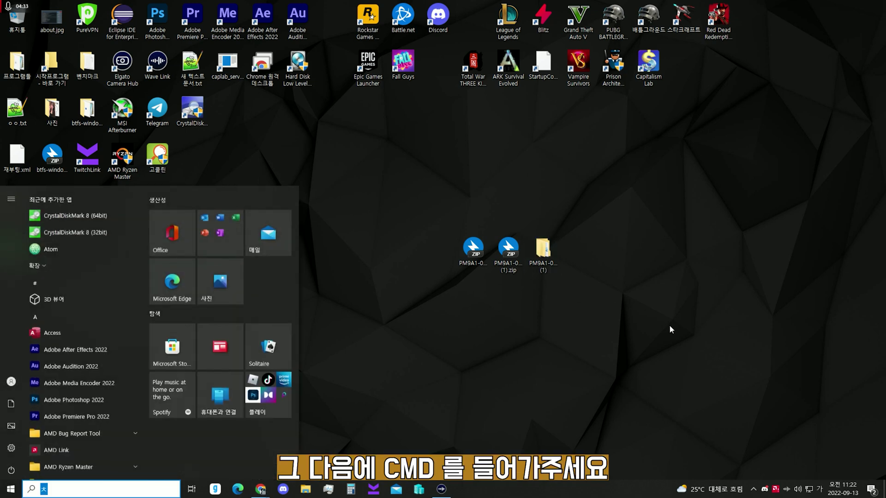
pyautogui.press('Hangul')
pyautogui.write('cmd')
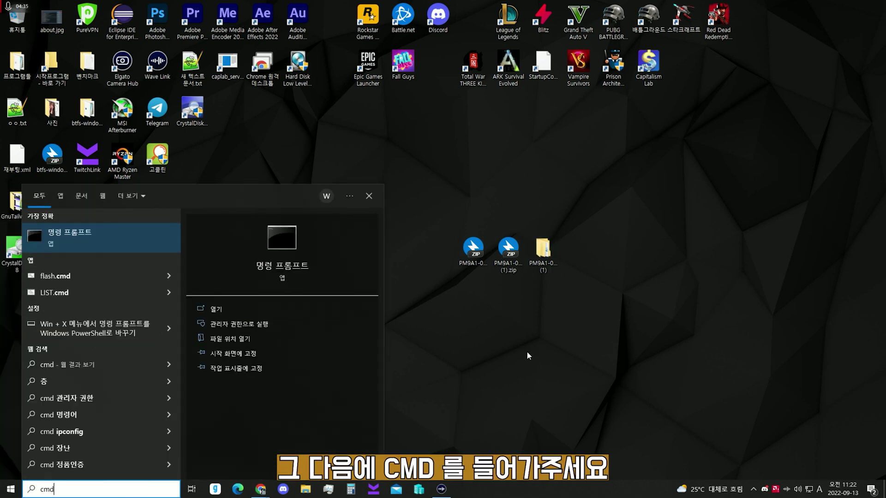
pyautogui.click(263, 324)
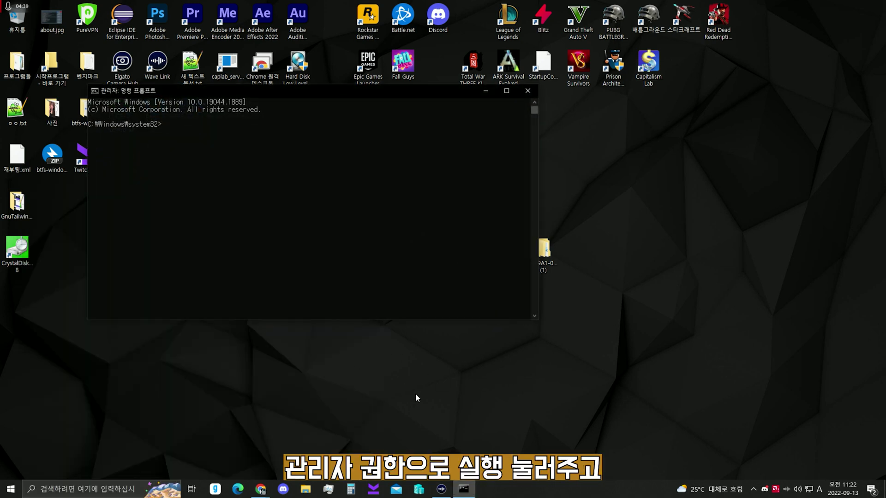
pyautogui.click(304, 198)
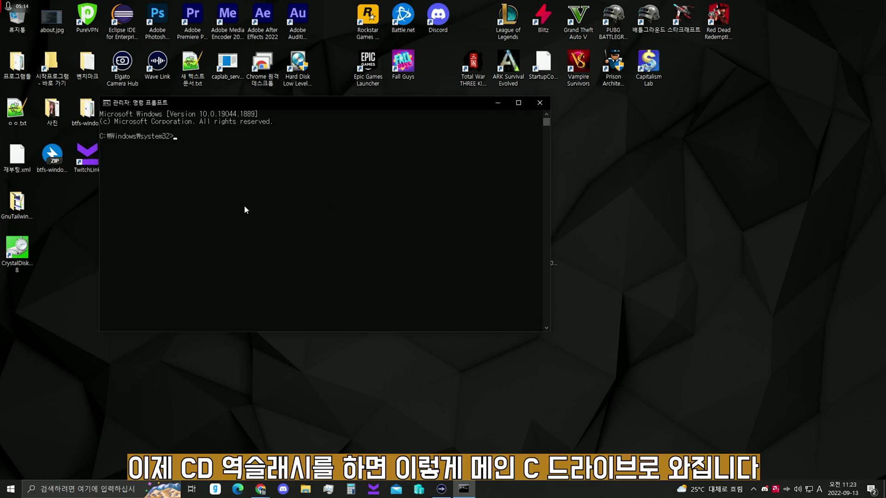
# Change to the root of the C: drive with "cd \" and enter the update folder with "cd update".
pyautogui.write('cd')
pyautogui.write(' \\')
pyautogui.press('Return')
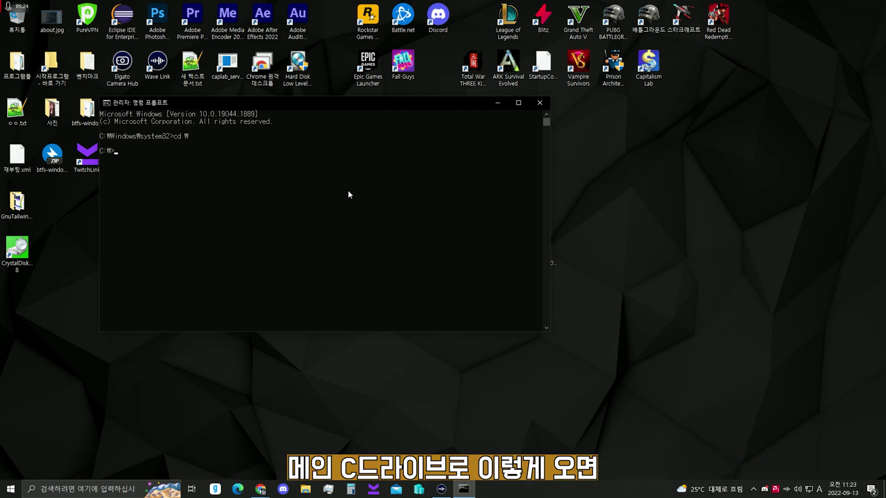
pyautogui.write('cd update')
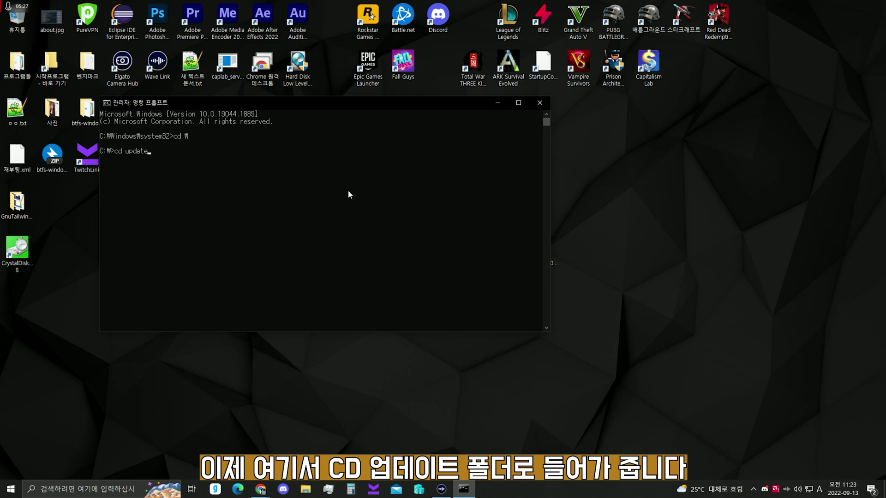
pyautogui.press('Return')
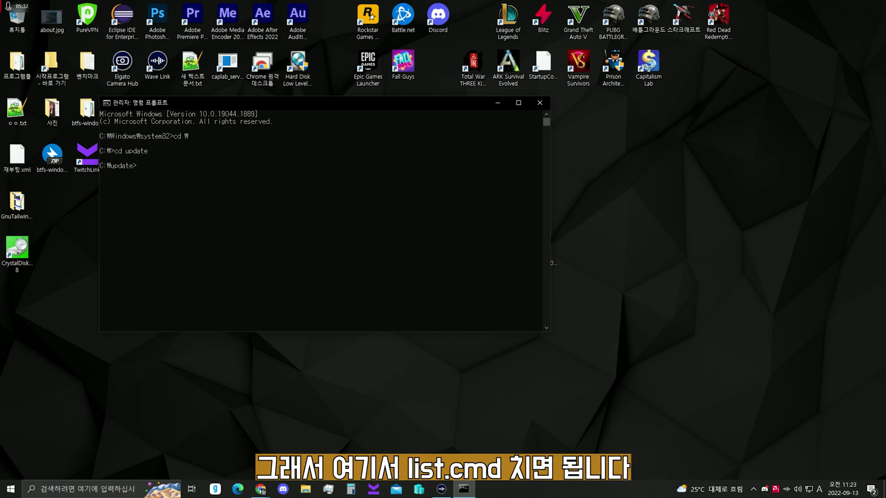
# Run list.cmd in the update folder and check the disk path listed for the NVMe Samsung SSD.
pyautogui.click(361, 209)
pyautogui.write('list.cmd')
pyautogui.press('Return')
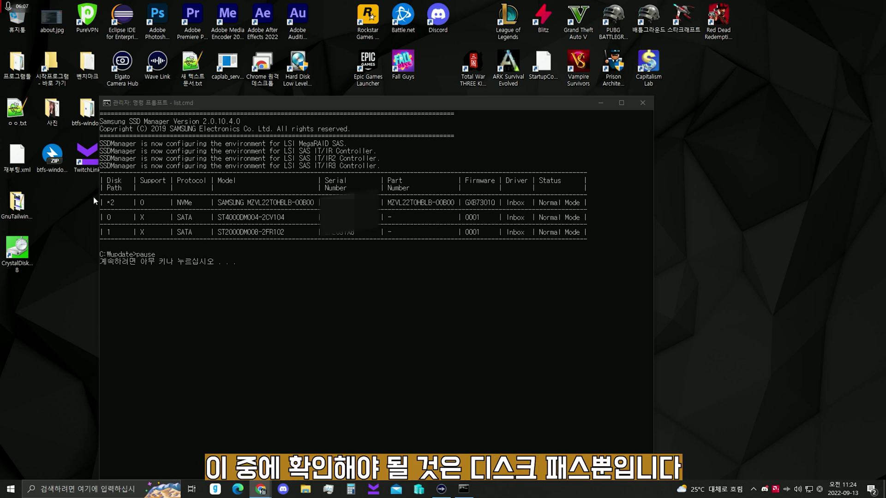
pyautogui.click(115, 203)
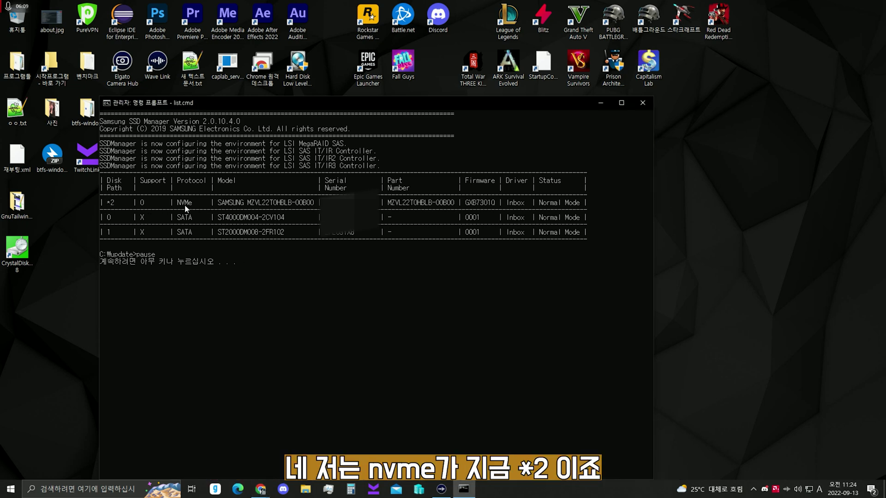
pyautogui.moveTo(176, 202)
pyautogui.mouseDown()
pyautogui.moveTo(230, 203)
pyautogui.moveTo(182, 203)
pyautogui.mouseUp()
pyautogui.moveTo(117, 203); pyautogui.dragTo(110, 206)
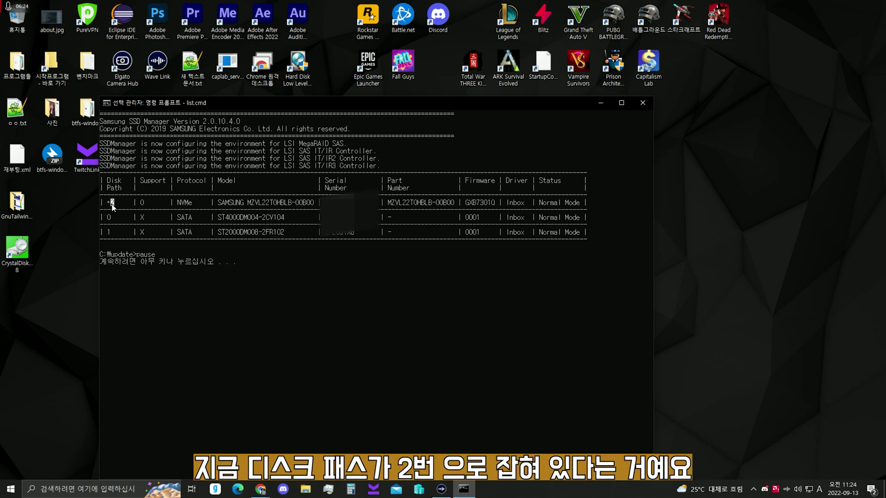
pyautogui.moveTo(111, 189); pyautogui.dragTo(113, 205)
pyautogui.click(113, 205)
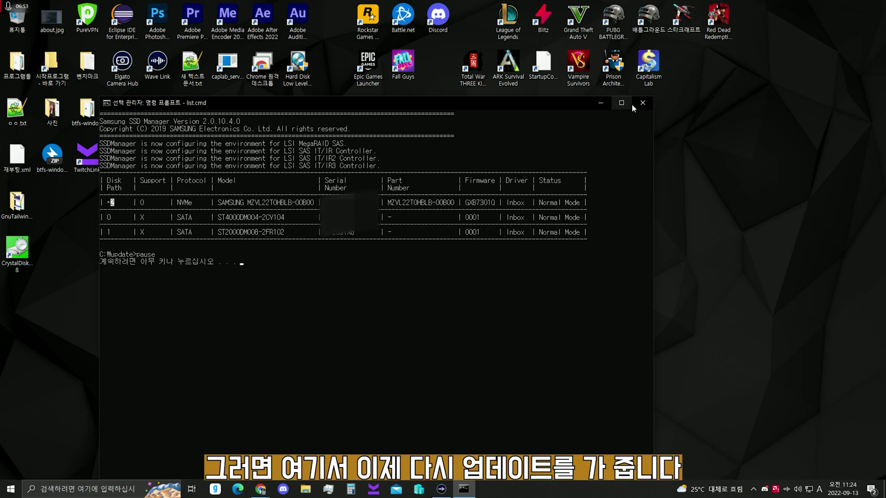
# Open the update folder on the C: drive in File Explorer.
pyautogui.click(305, 489)
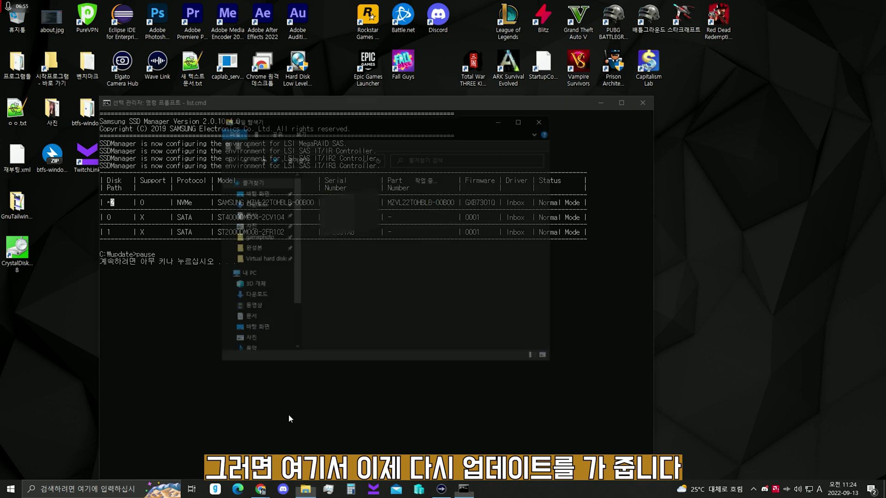
pyautogui.scroll(-2, 254, 329)
pyautogui.click(267, 311)
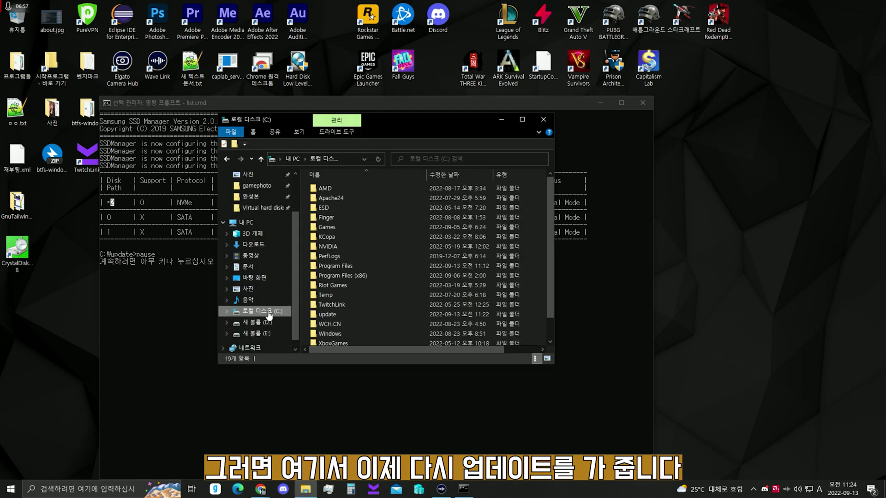
pyautogui.click(226, 158)
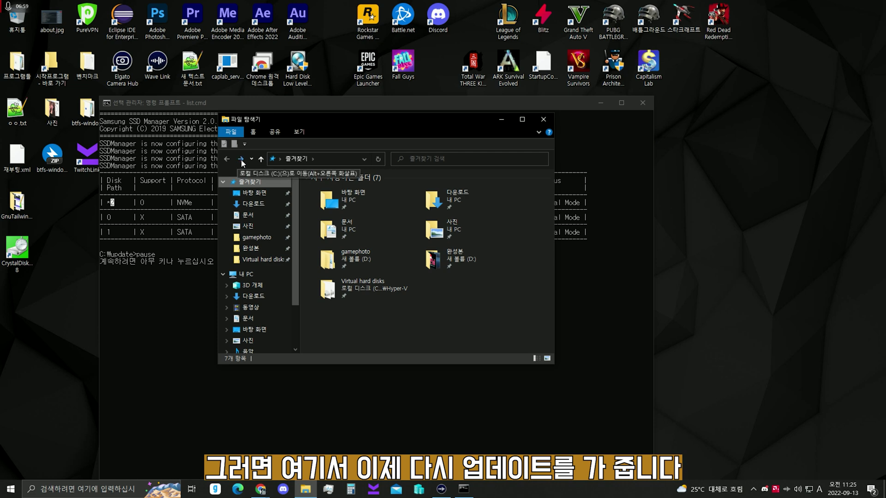
pyautogui.click(240, 159)
pyautogui.scroll(-1, 330, 220)
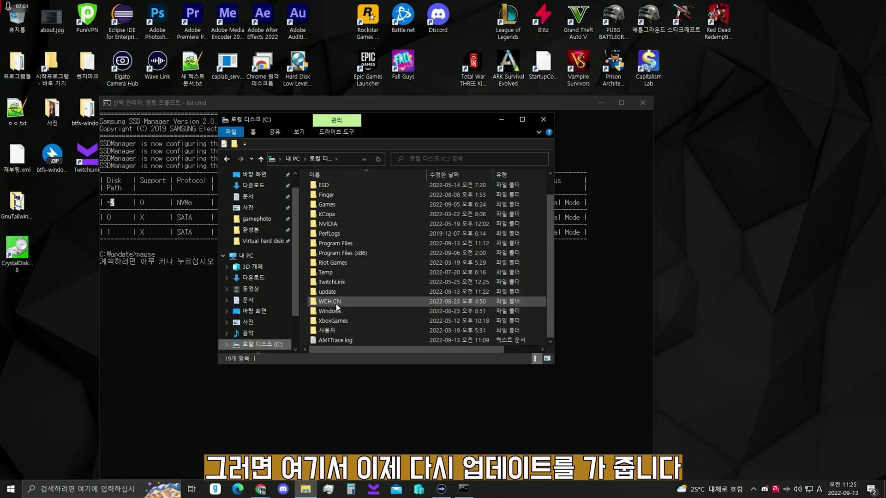
pyautogui.doubleClick(337, 292)
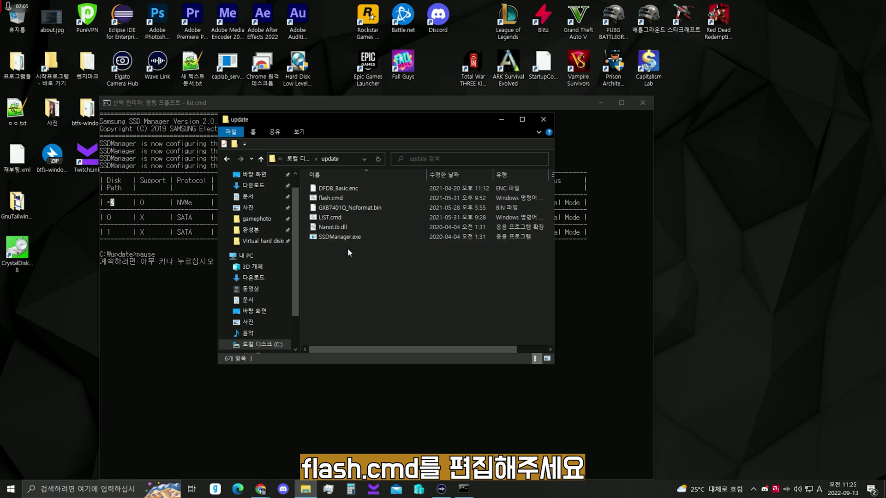
# Open the flash.cmd script from the update folder for editing in Notepad.
pyautogui.rightClick(334, 201)
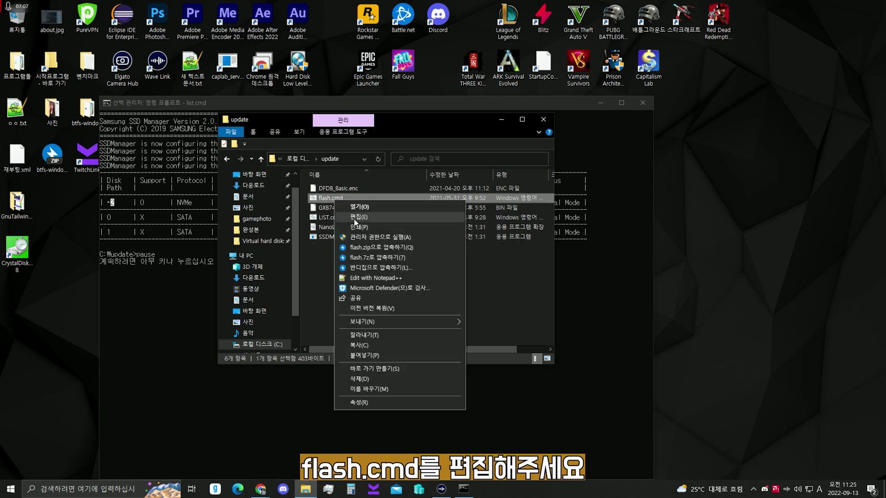
pyautogui.click(356, 218)
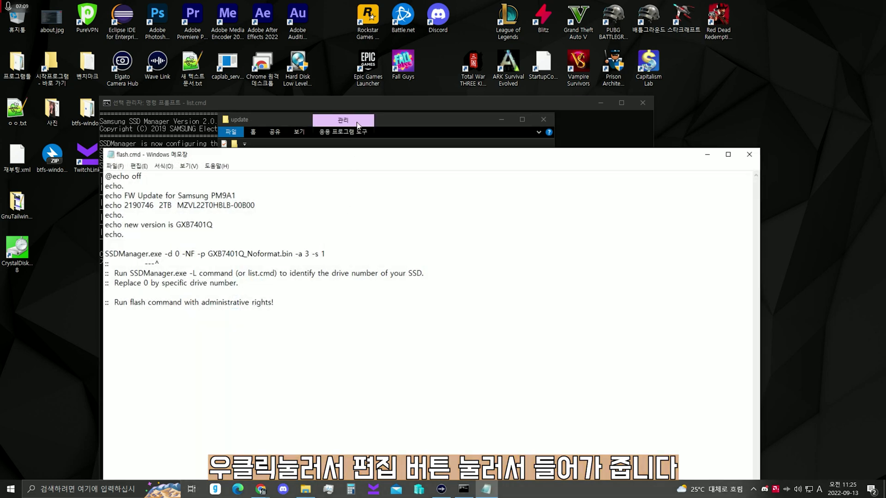
pyautogui.rightClick(325, 199)
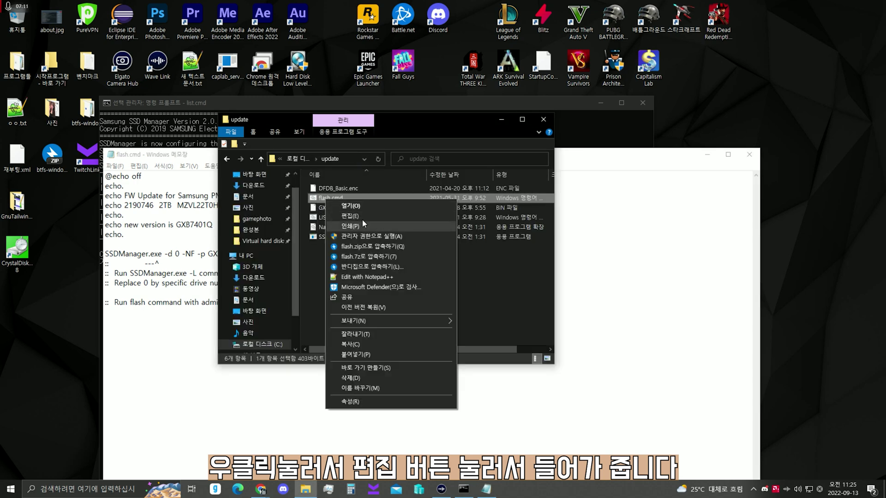
pyautogui.click(676, 254)
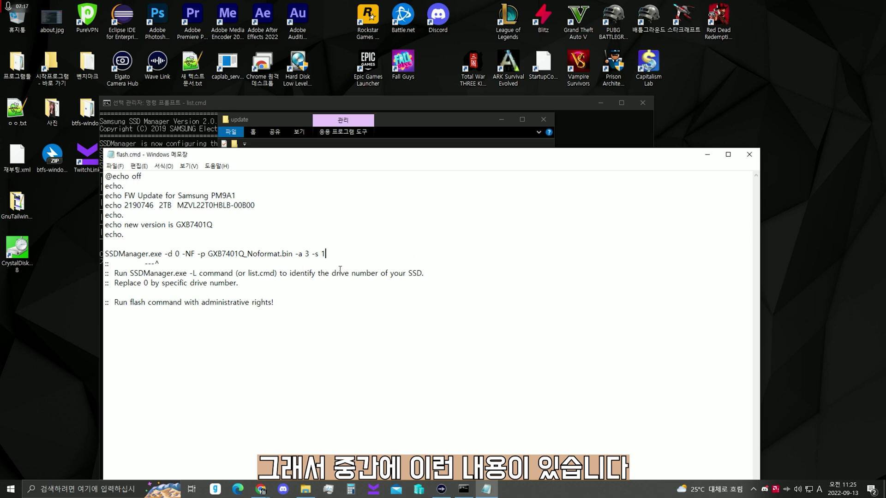
# Set the drive number after -d in the SSDManager.exe line of flash.cmd to 2, keeping the disk list in view beside it.
pyautogui.click(180, 254)
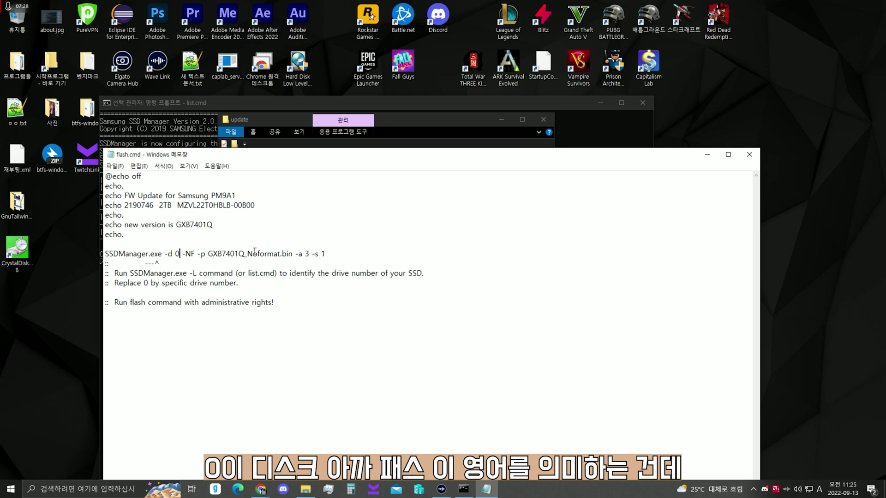
pyautogui.moveTo(275, 109); pyautogui.dragTo(193, 133)
pyautogui.click(606, 150)
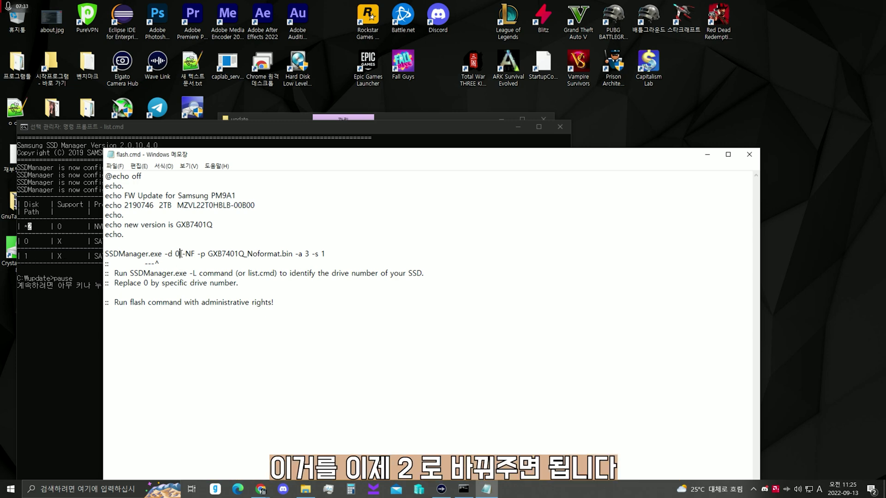
pyautogui.press('BackSpace')
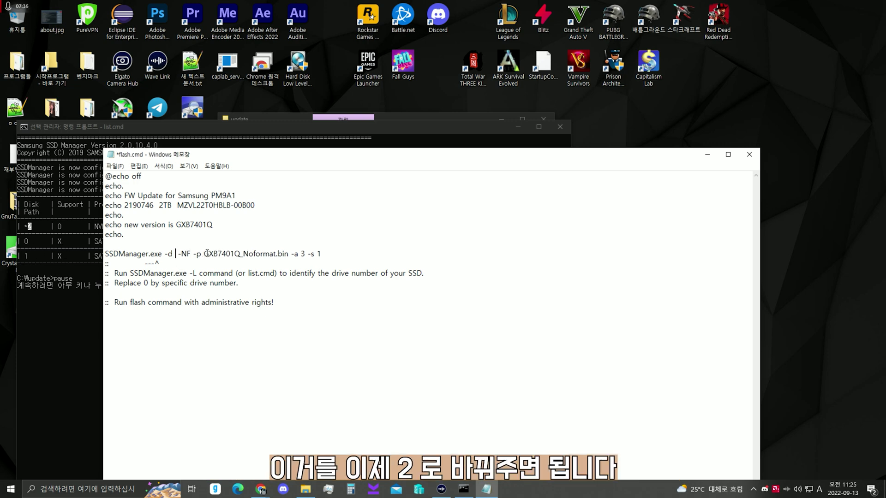
pyautogui.write('2')
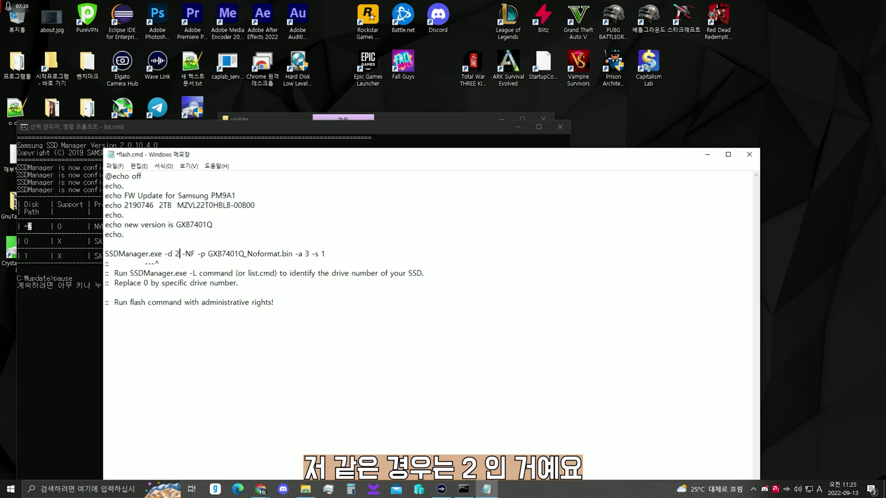
# Compare the NVMe SSD's disk path in the list.cmd output with the drive number in flash.cmd.
pyautogui.click(68, 214)
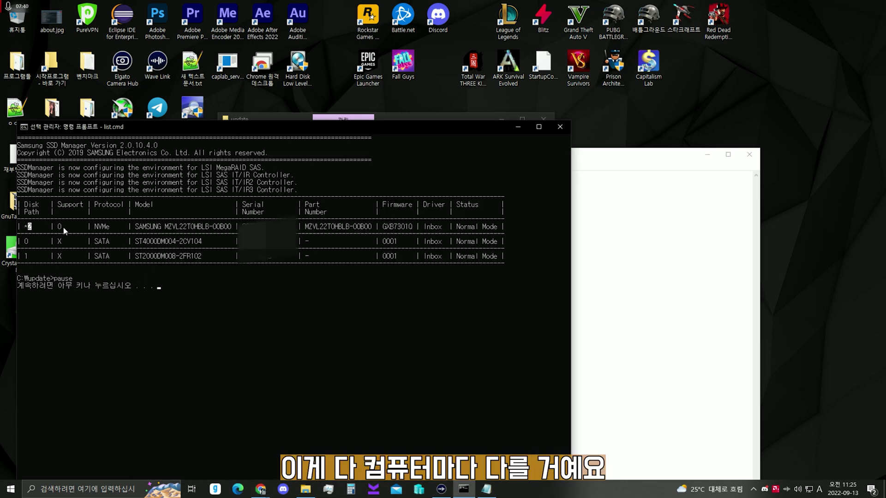
pyautogui.moveTo(231, 227)
pyautogui.mouseDown()
pyautogui.moveTo(203, 229)
pyautogui.moveTo(570, 227)
pyautogui.moveTo(30, 228)
pyautogui.moveTo(570, 228)
pyautogui.moveTo(184, 227)
pyautogui.mouseUp()
pyautogui.click(29, 226)
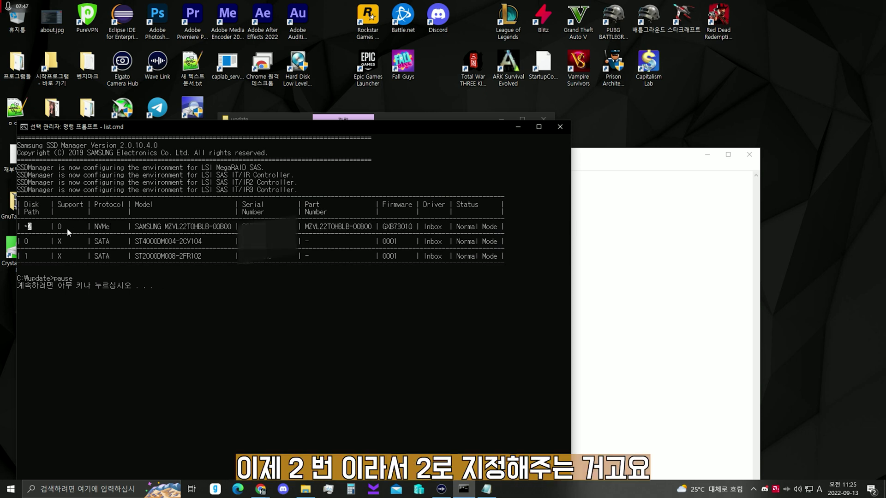
pyautogui.click(630, 242)
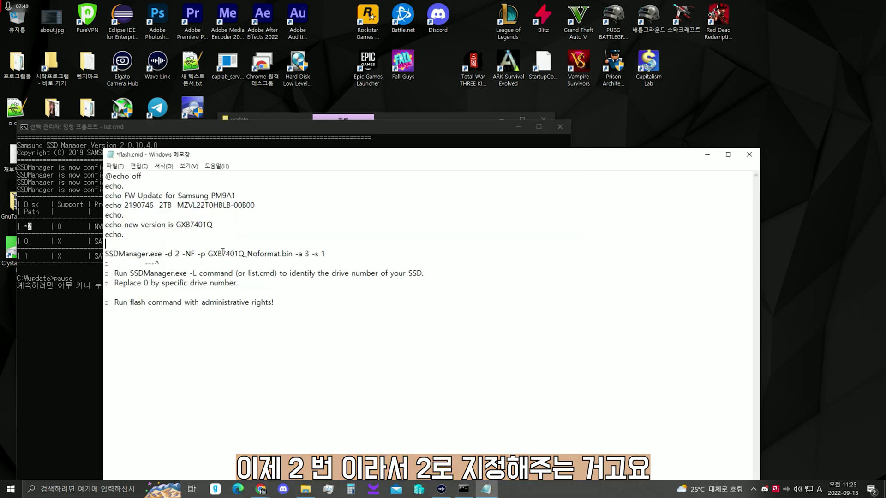
pyautogui.click(176, 254)
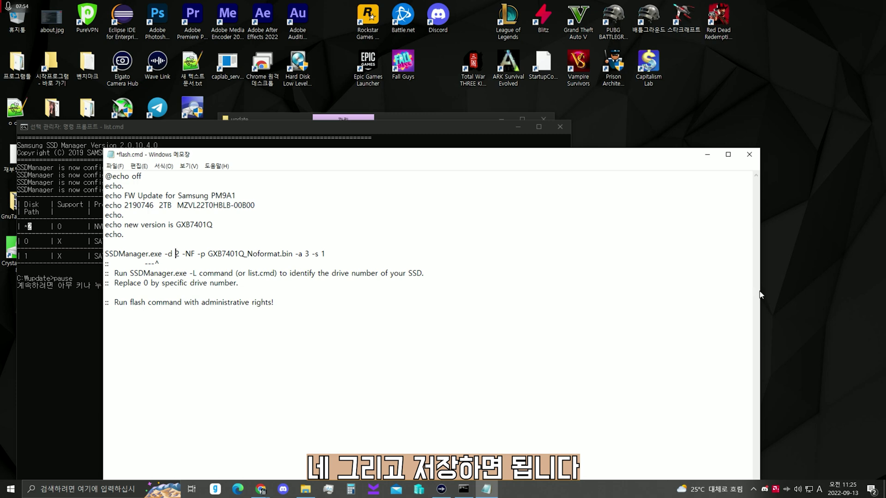
# Close flash.cmd and save the changes to C:\update\flash.cmd.
pyautogui.click(555, 285)
pyautogui.click(749, 154)
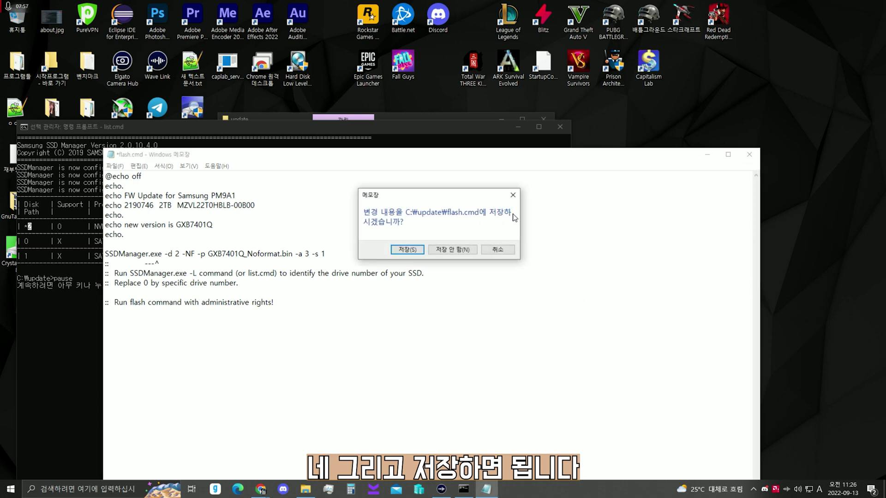
pyautogui.click(409, 251)
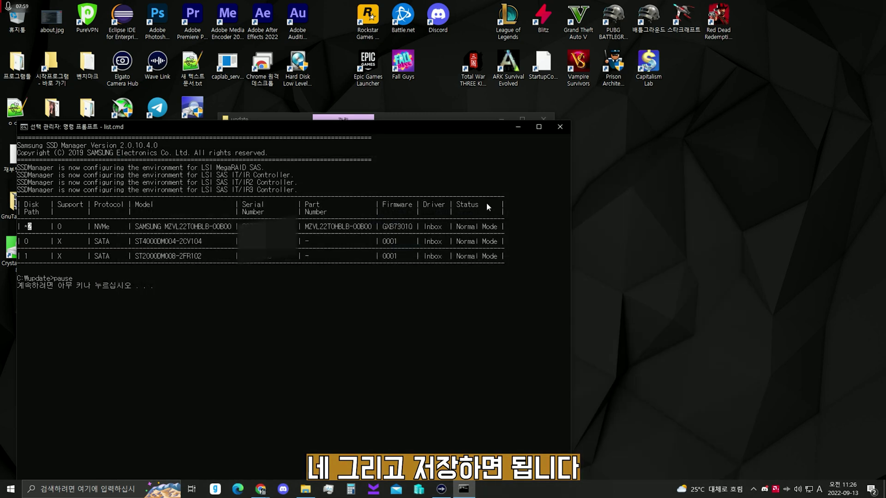
# Close the Command Prompt window running list.cmd and start a new Command Prompt as administrator through a search for cmd.
pyautogui.click(559, 128)
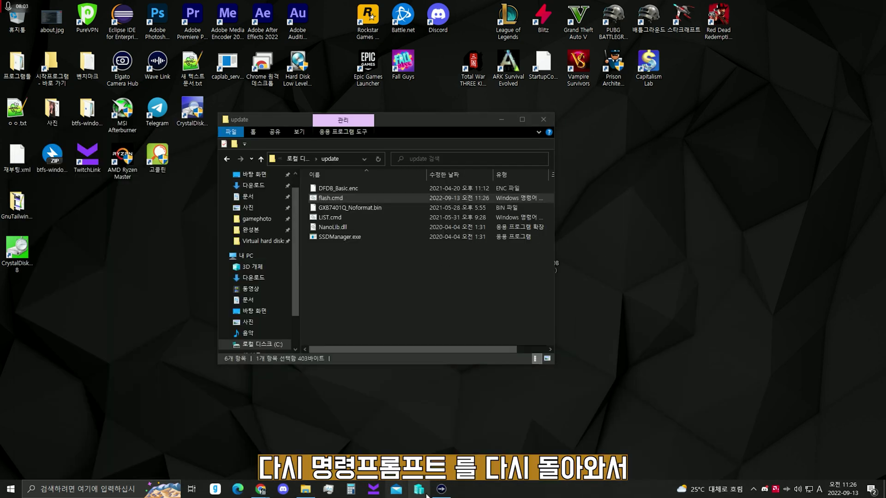
pyautogui.press('super')
pyautogui.write('cmd')
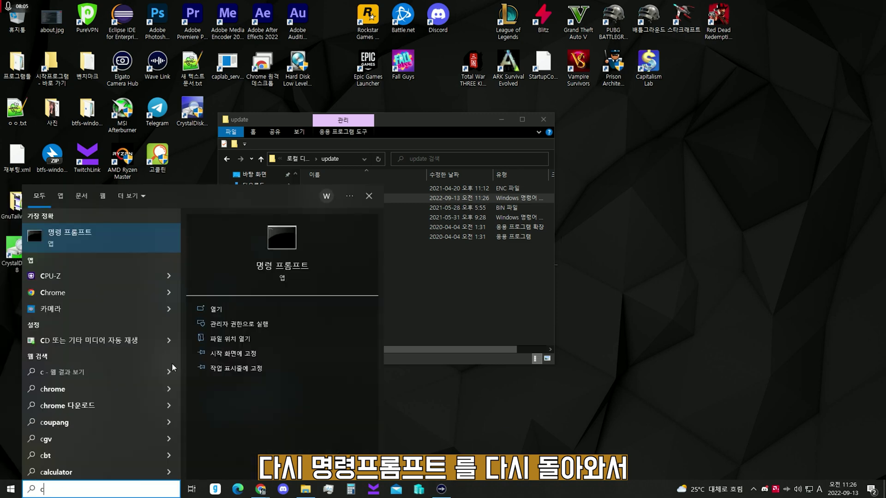
pyautogui.click(304, 324)
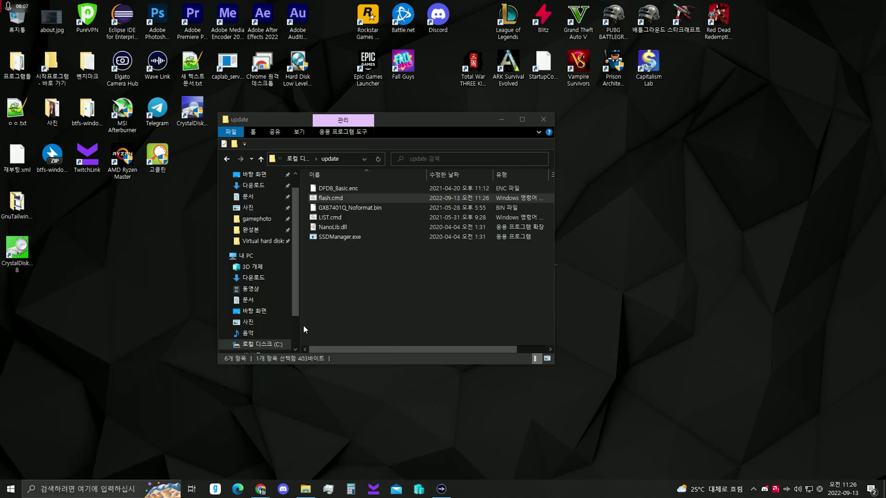
# Go to the root of the C: drive with "cd \" and into the update folder with "cd update" in the new Command Prompt.
pyautogui.write('cd')
pyautogui.write('\\')
pyautogui.press('Return')
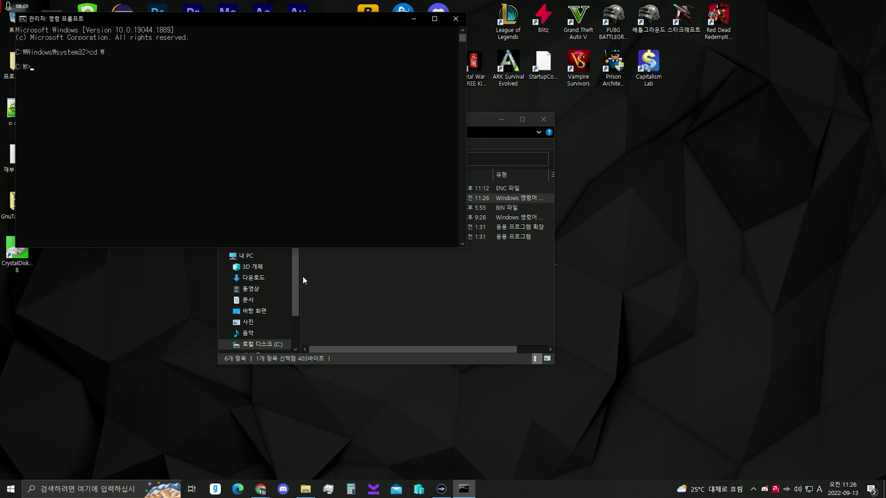
pyautogui.write('cd update')
pyautogui.press('Return')
# Run flash.cmd to start the firmware update and review its question about continuing the firmware image download.
pyautogui.write('flash.cmd')
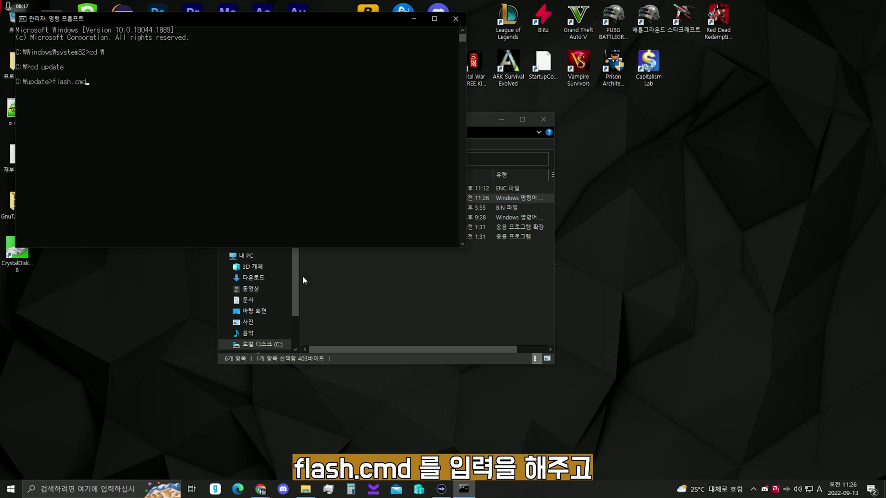
pyautogui.press('Return')
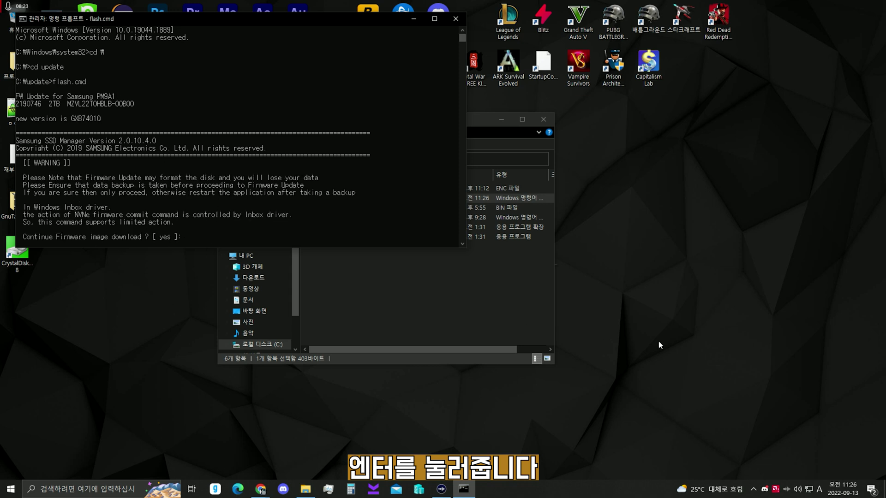
pyautogui.moveTo(20, 237); pyautogui.dragTo(71, 236)
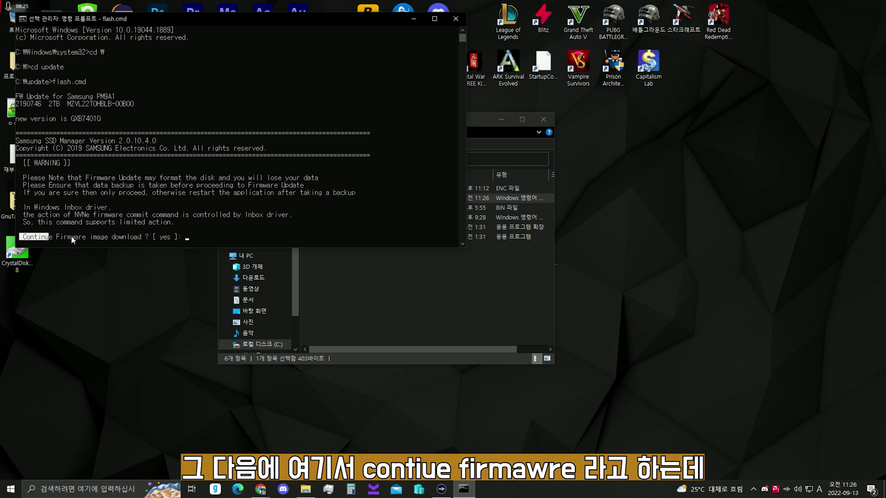
pyautogui.click(196, 238)
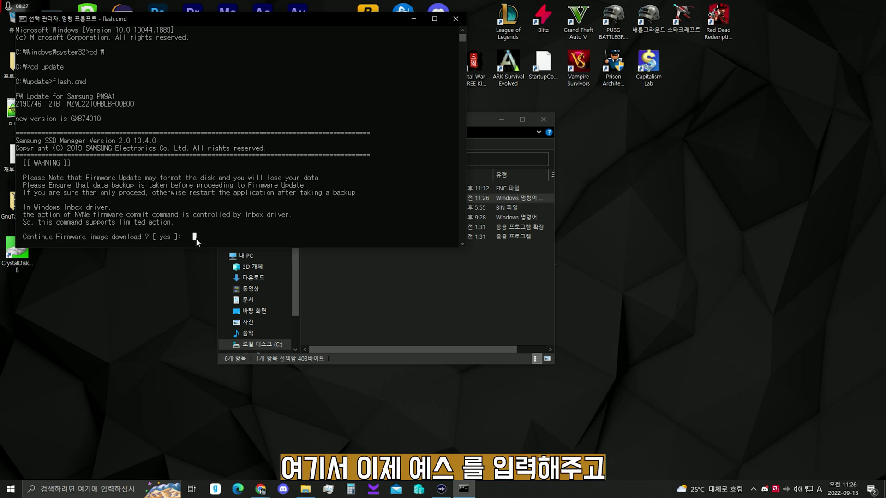